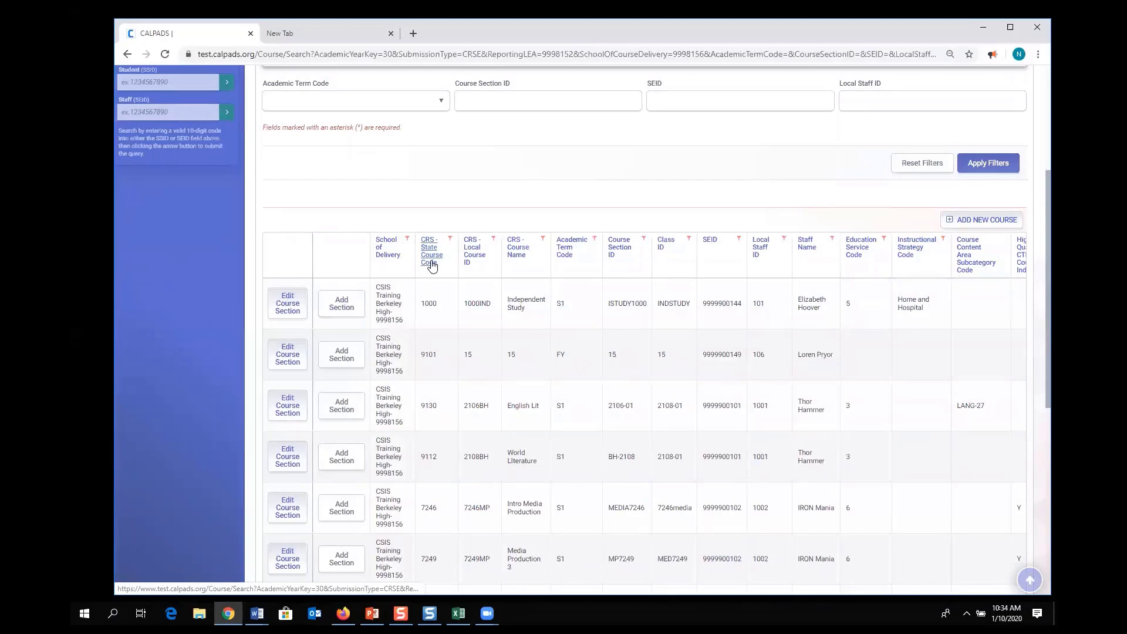
Sort the course sections by CRS-State Course Code in descending order
click(433, 266)
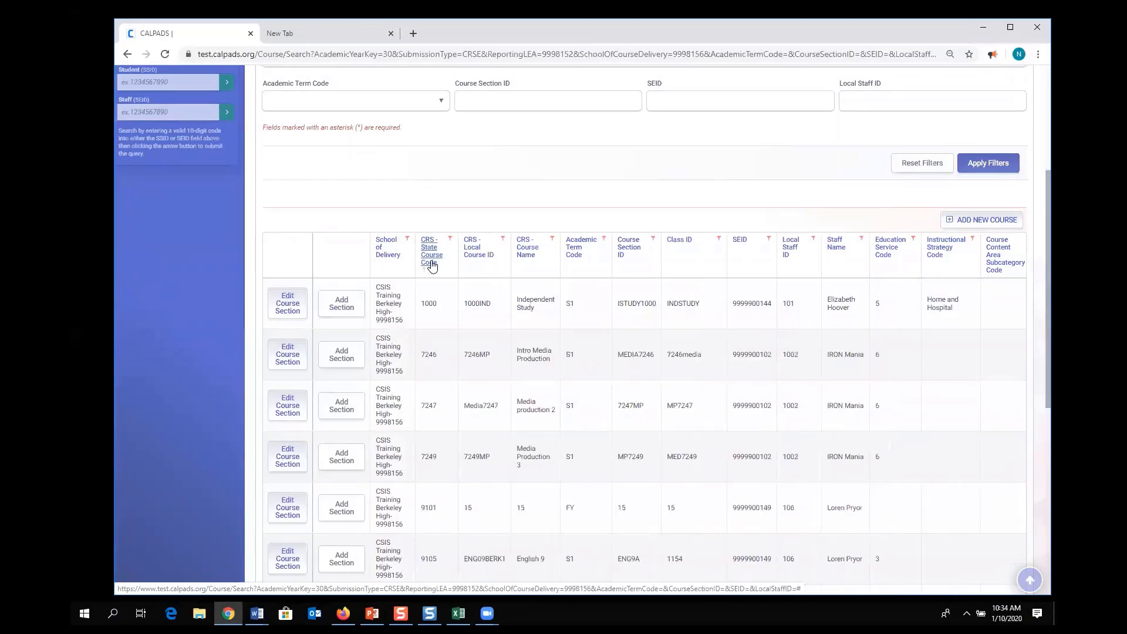
click(432, 265)
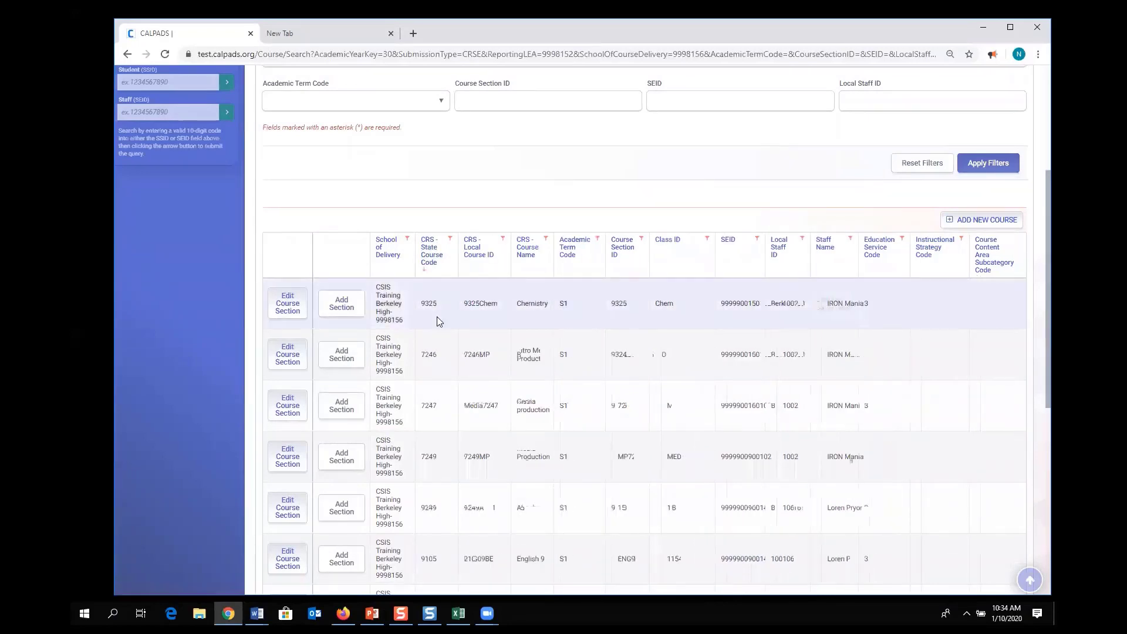
scroll(437, 321, down, 3)
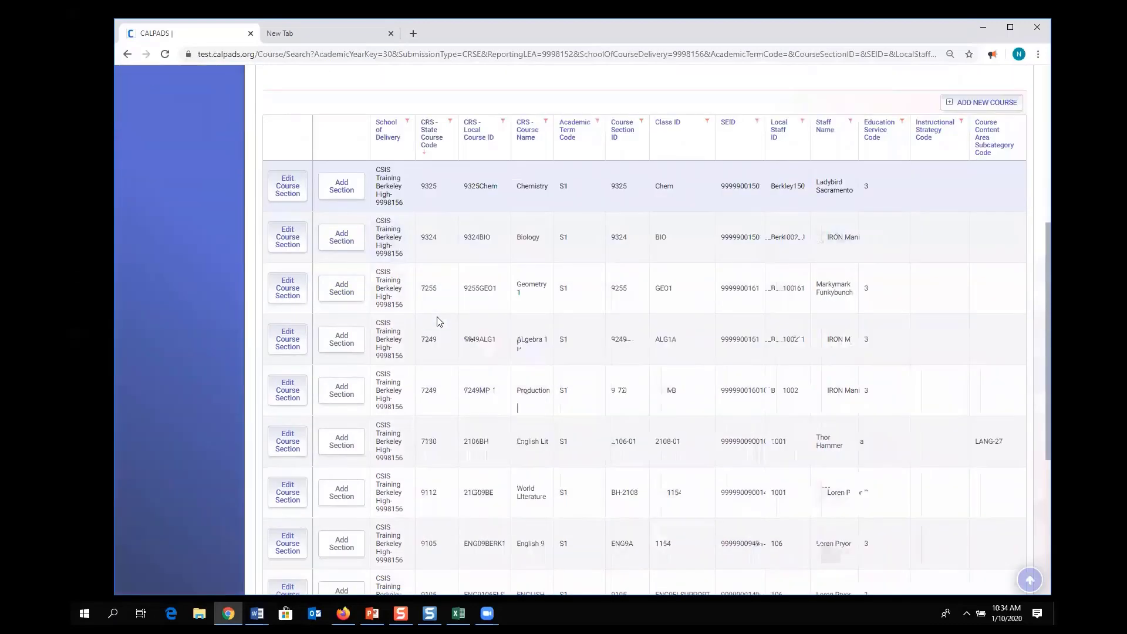
scroll(437, 321, down, 3)
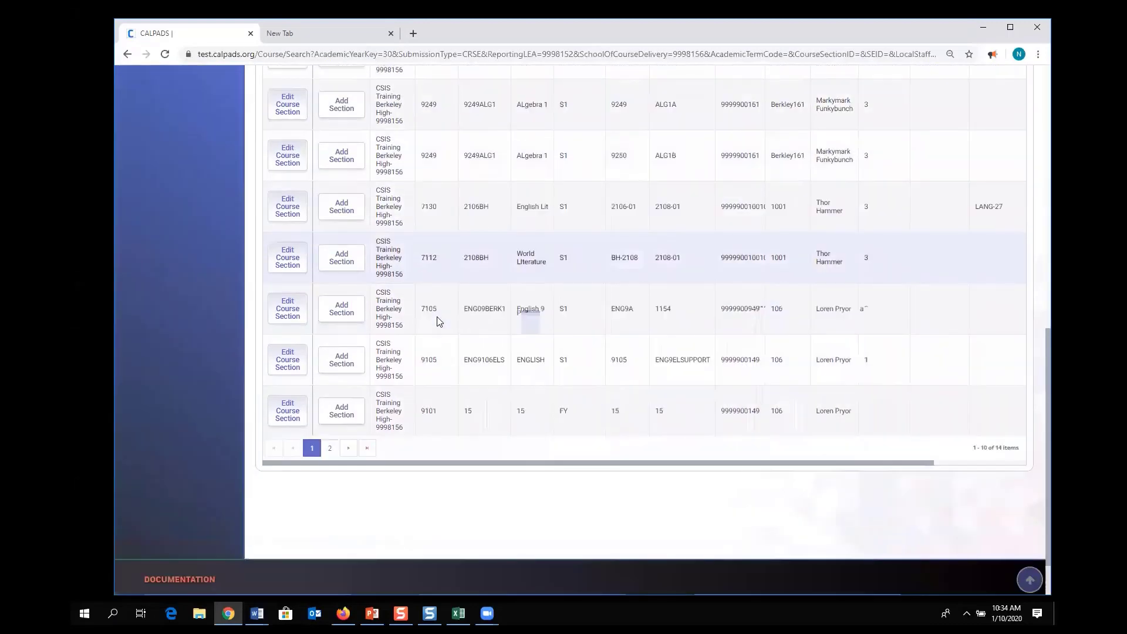
Examine the state course codes, local course IDs, section IDs and class IDs of the listed math, science and English sections
scroll(436, 321, up, 4)
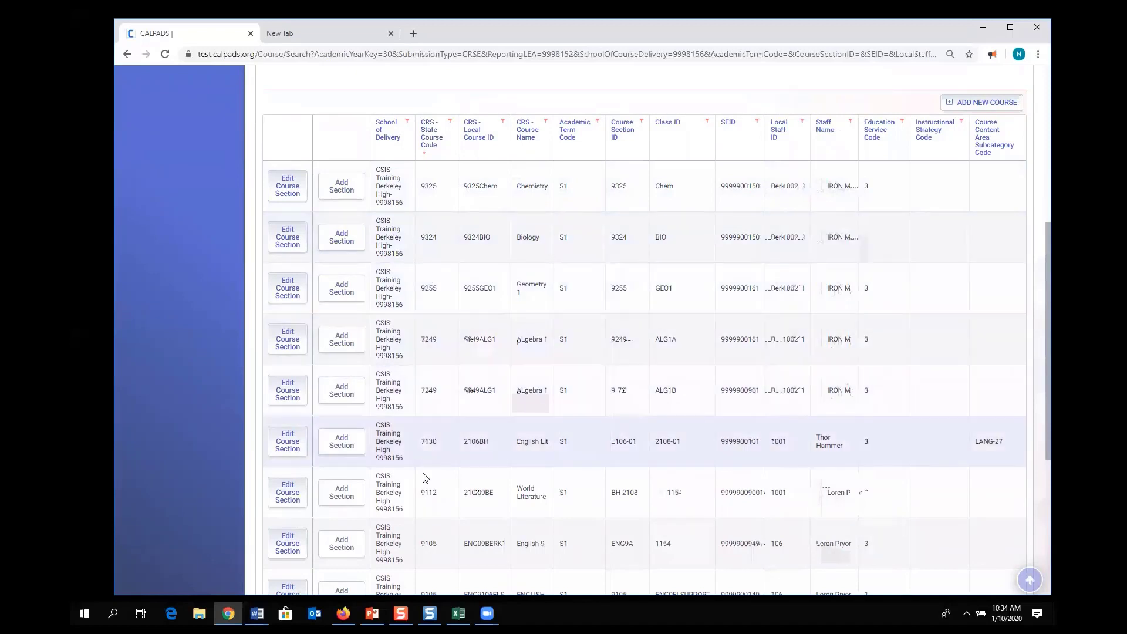
scroll(433, 540, down, 3)
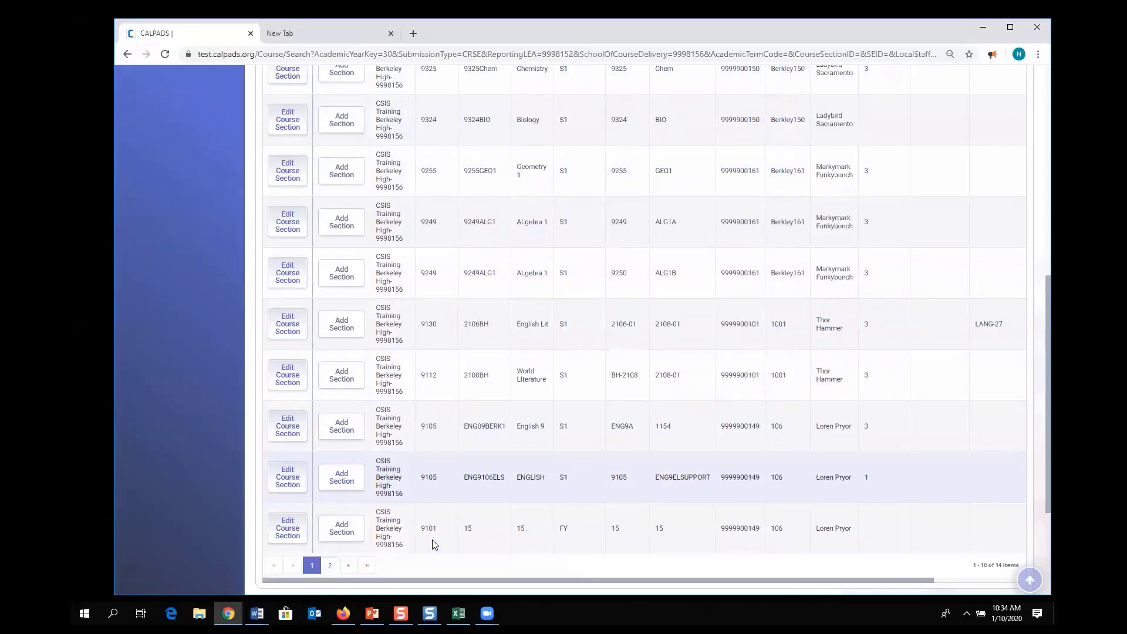
scroll(435, 545, up, 3)
scroll(435, 543, up, 2)
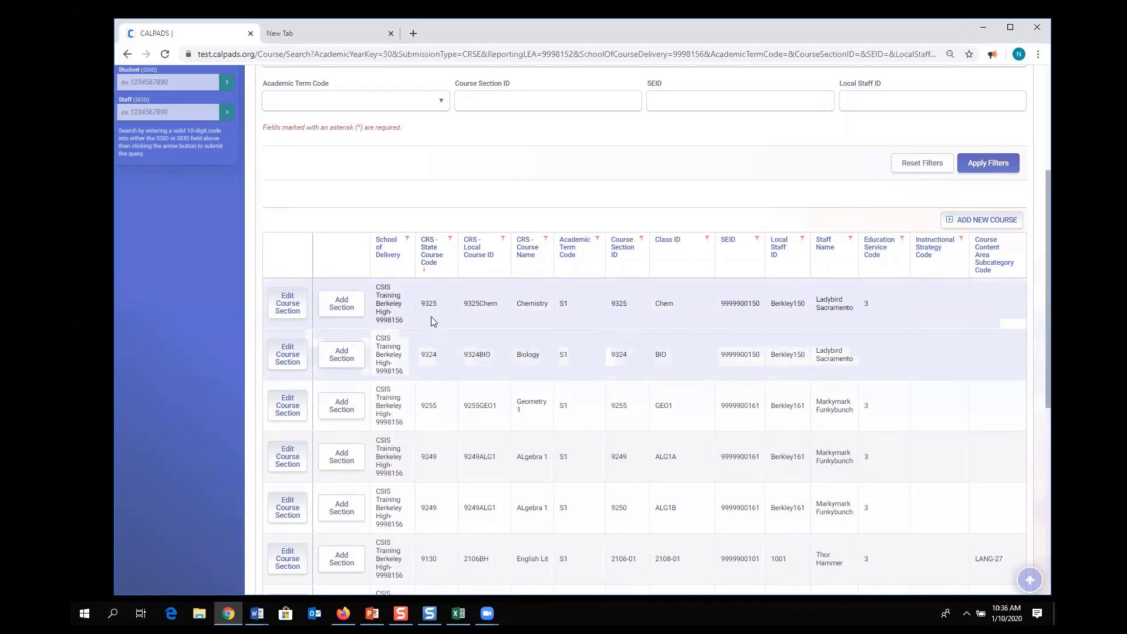
scroll(430, 317, down, 1)
scroll(431, 320, down, 1)
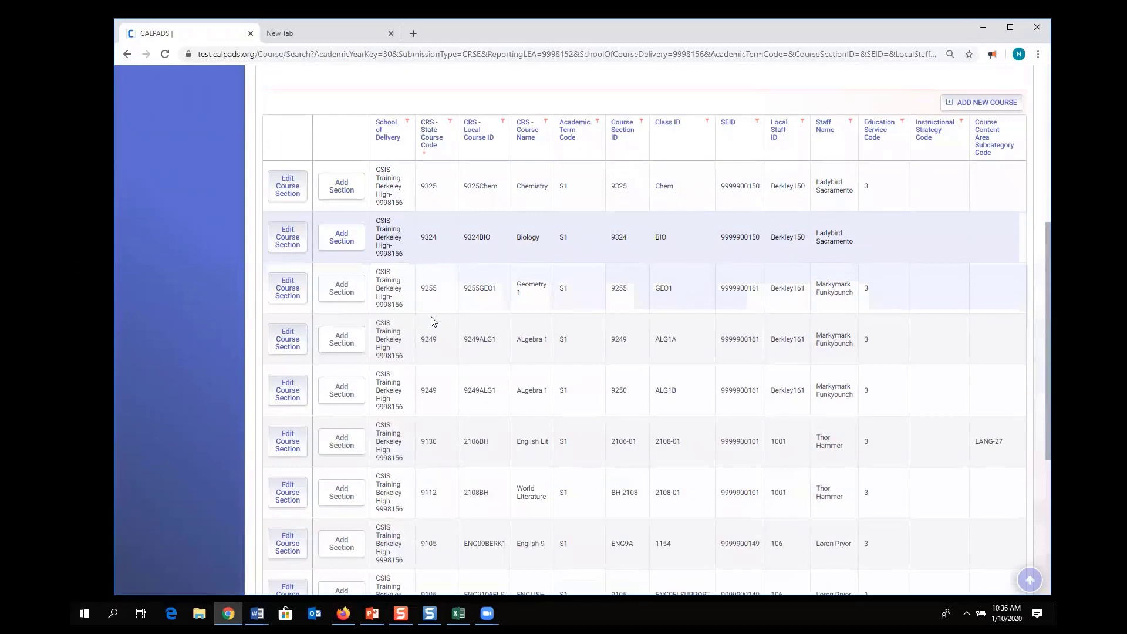
scroll(429, 323, down, 1)
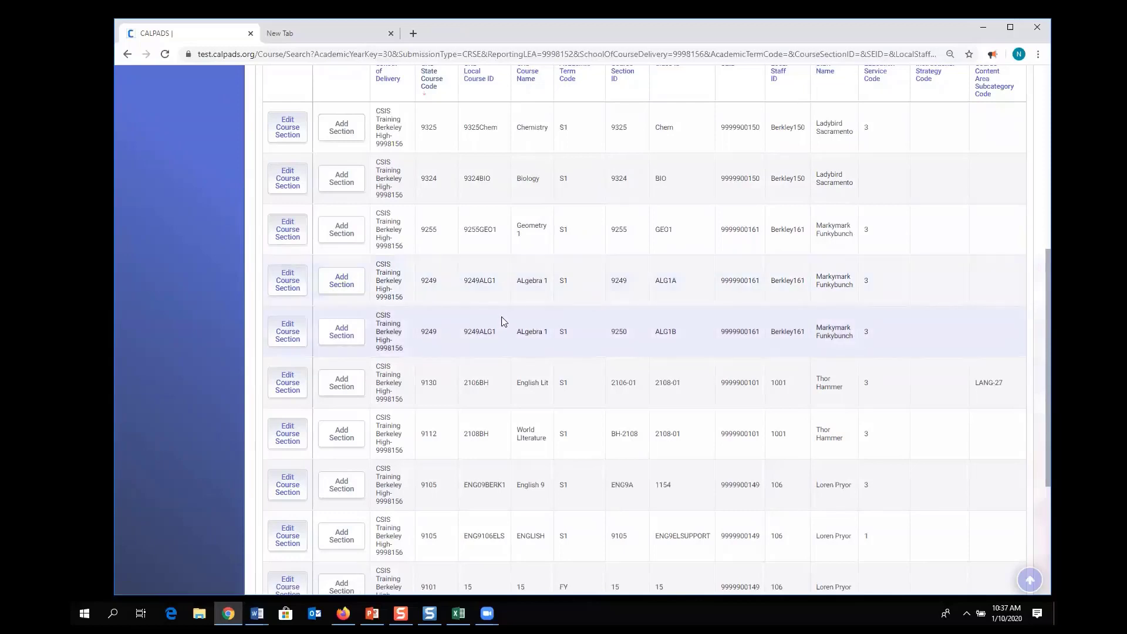
scroll(494, 282, up, 1)
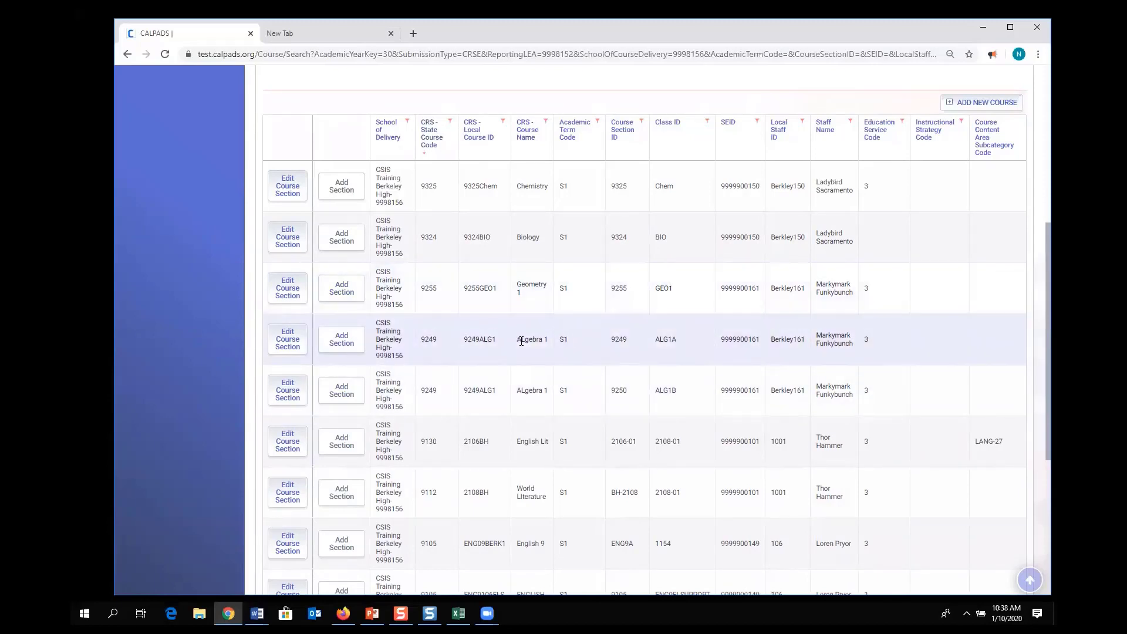
scroll(522, 340, down, 2)
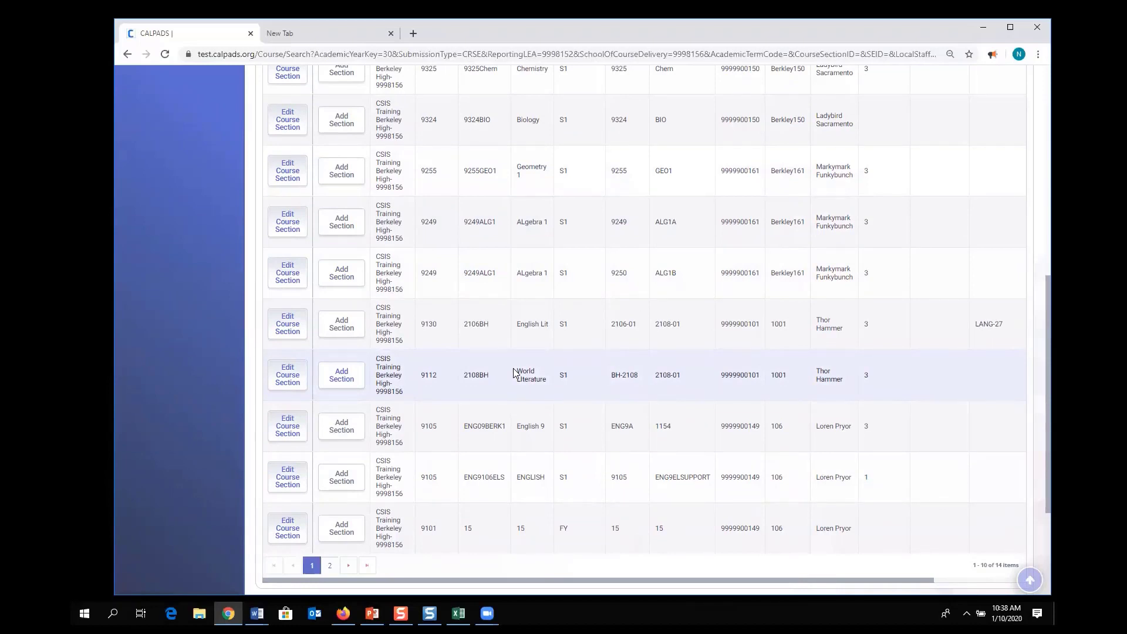
scroll(540, 377, up, 1)
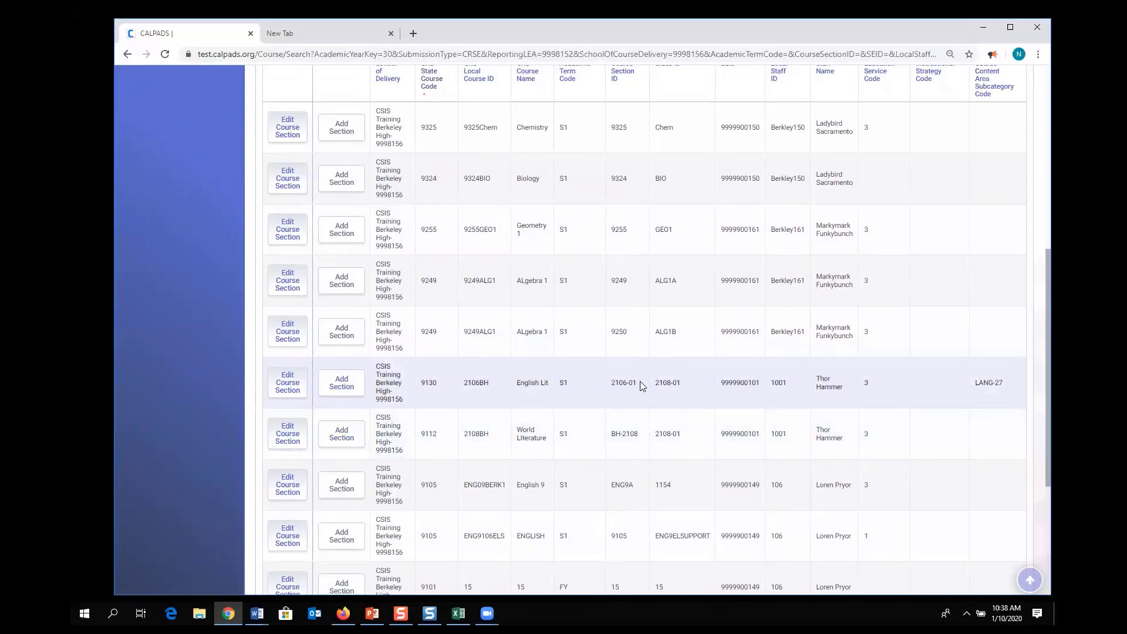
scroll(686, 393, up, 1)
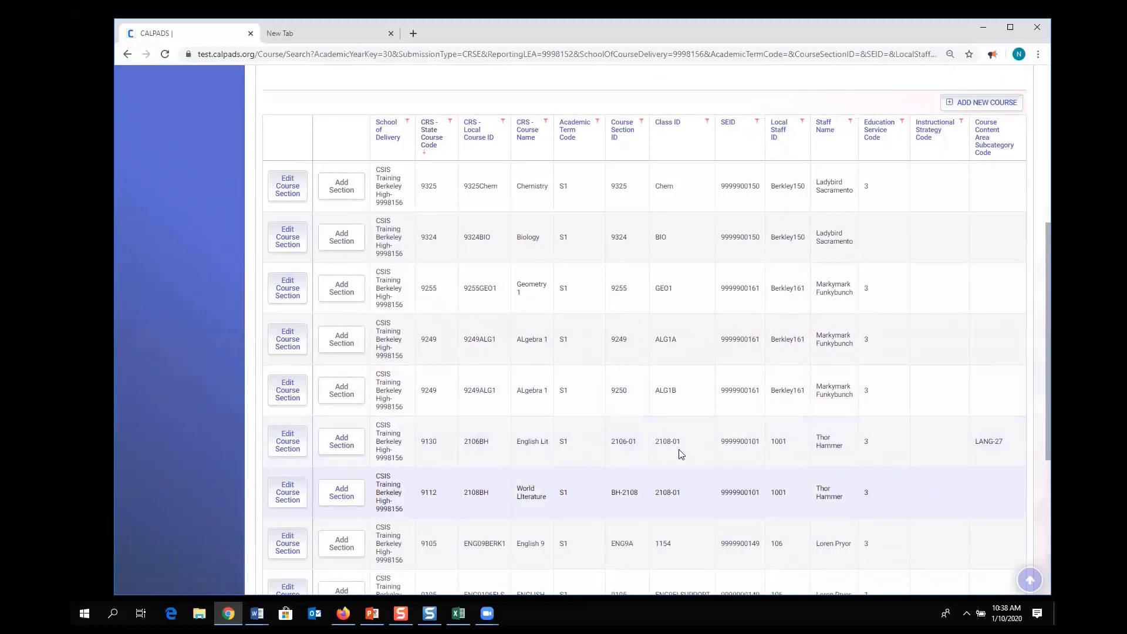
Open the English Lit course section with state course code 9130 for editing and review its course section information
scroll(666, 479, down, 1)
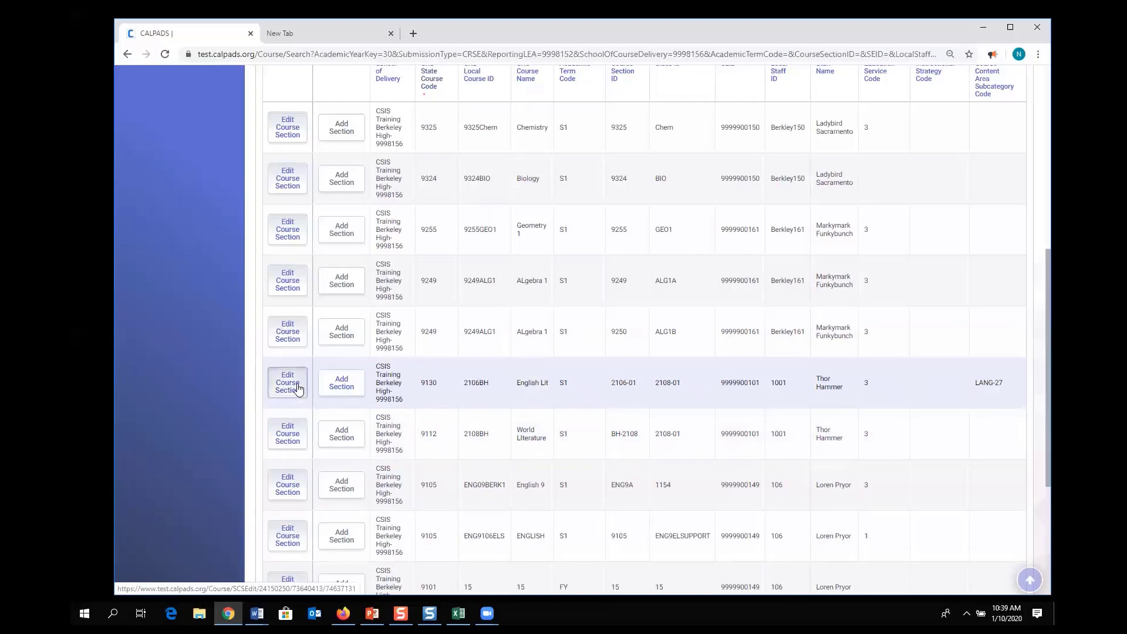
click(298, 389)
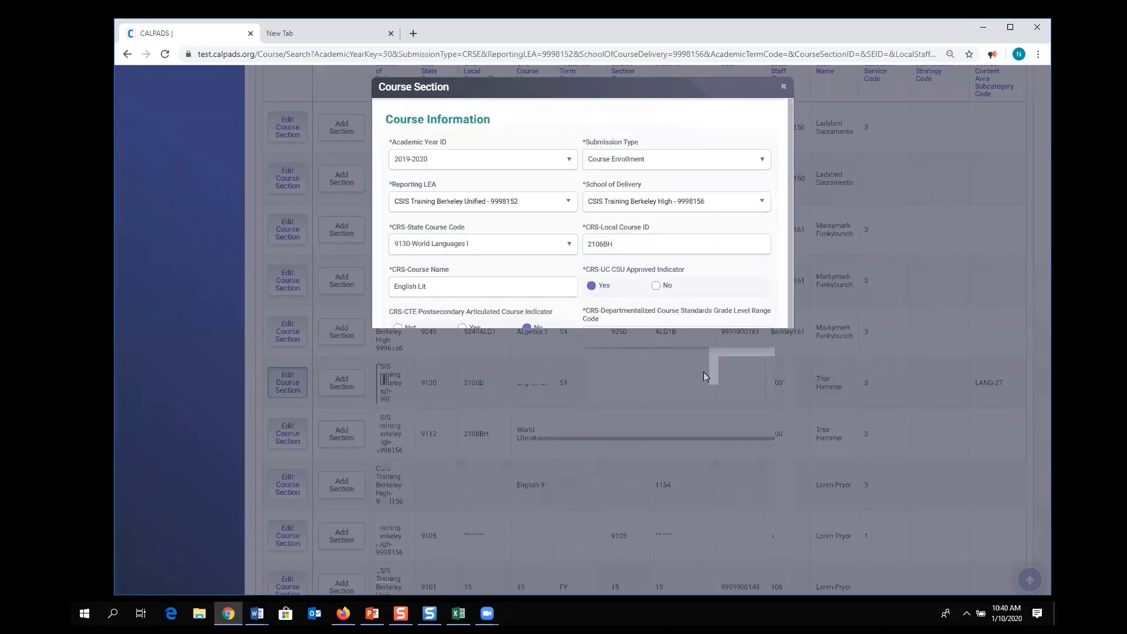
scroll(703, 375, down, 1)
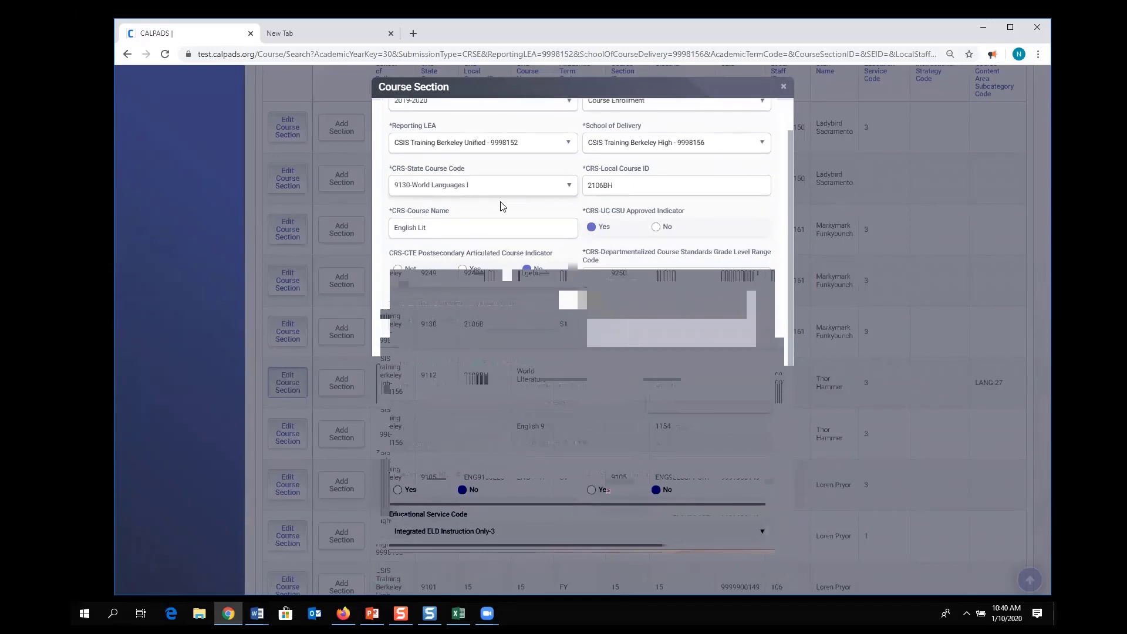
scroll(617, 341, down, 5)
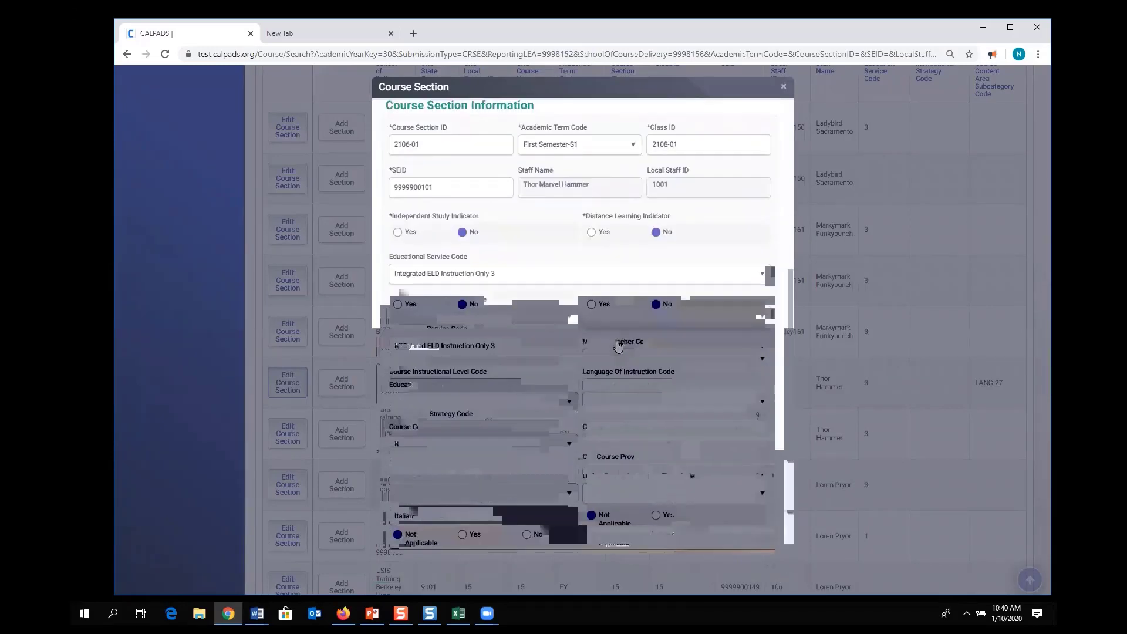
scroll(617, 346, down, 1)
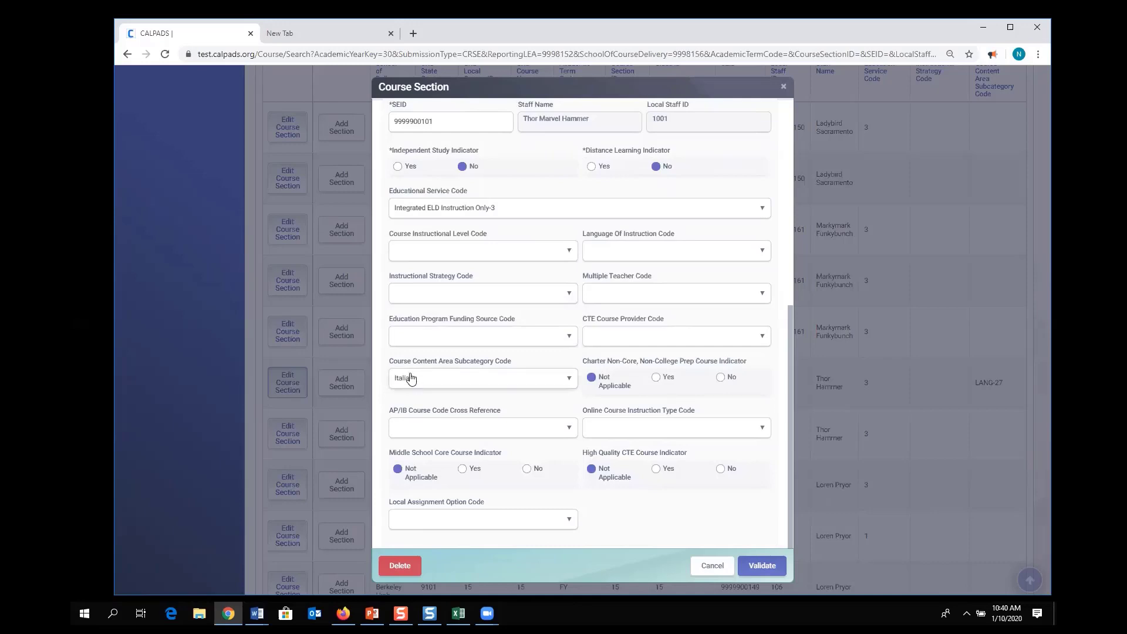
View the Course Content Area Subcategory Code options for English Lit, then cancel editing of the course section
click(566, 383)
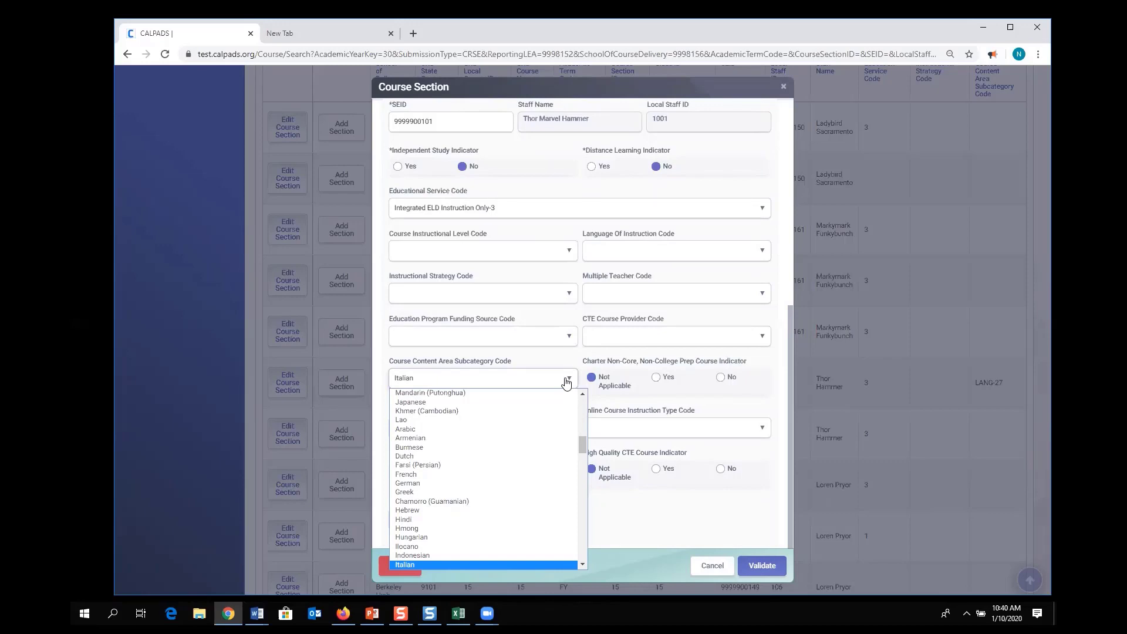
click(752, 516)
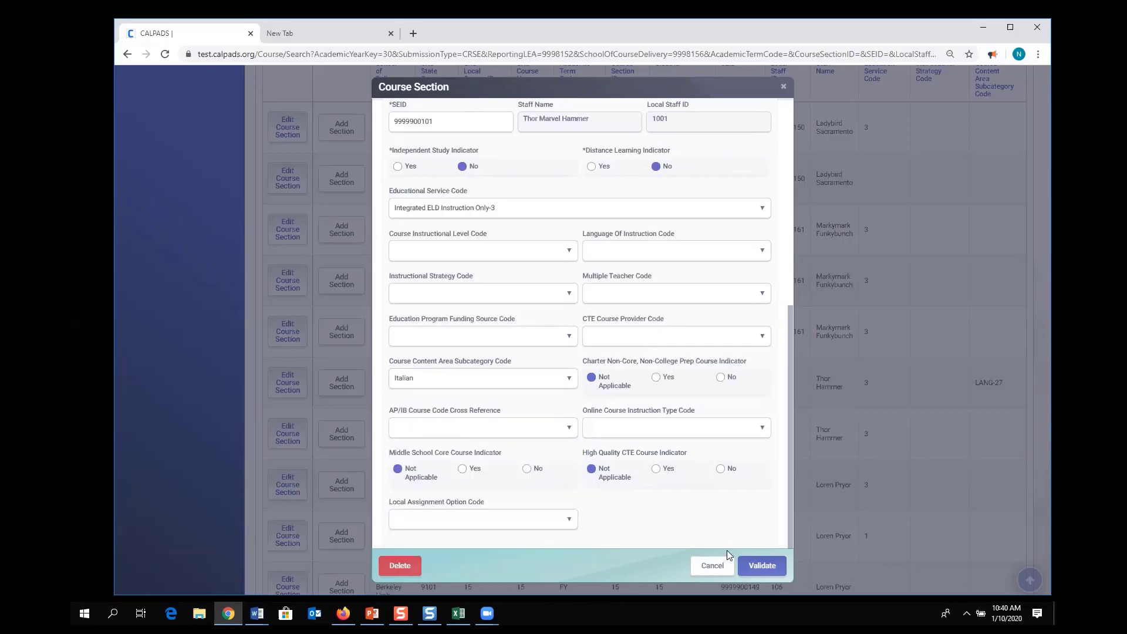
click(714, 566)
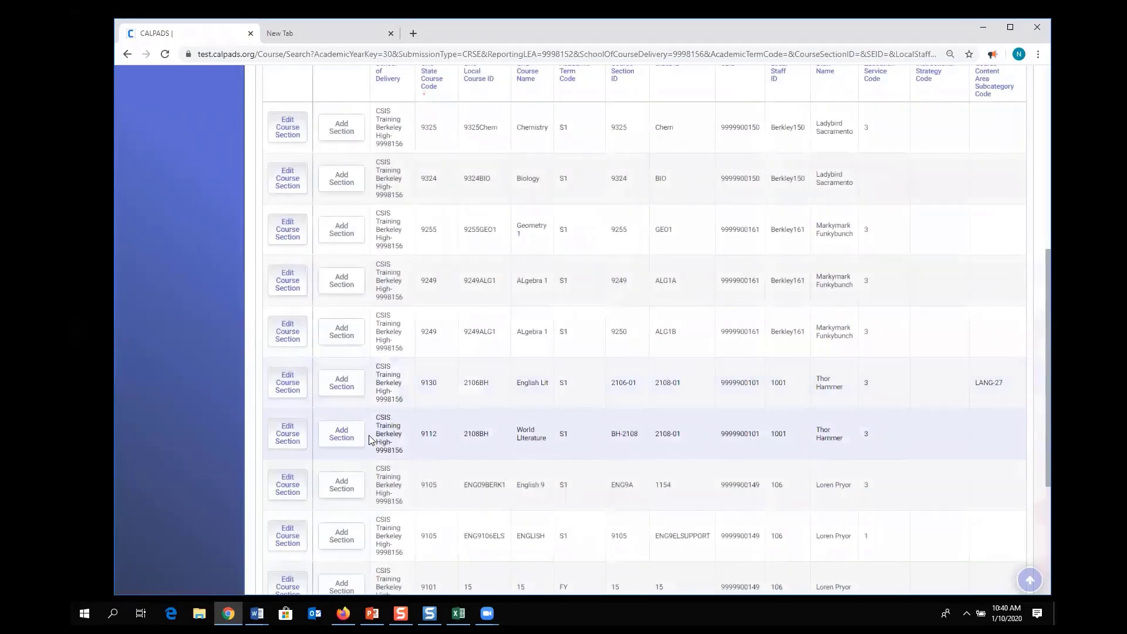
Go to page 2 of the sorted course section list
scroll(370, 445, down, 1)
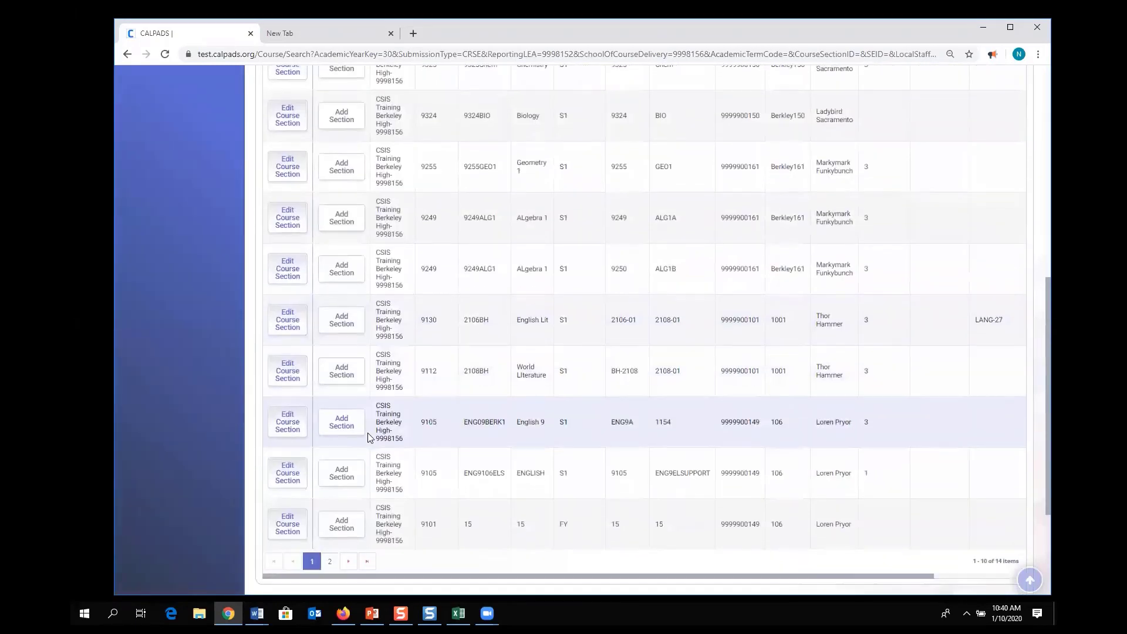
scroll(370, 438, down, 1)
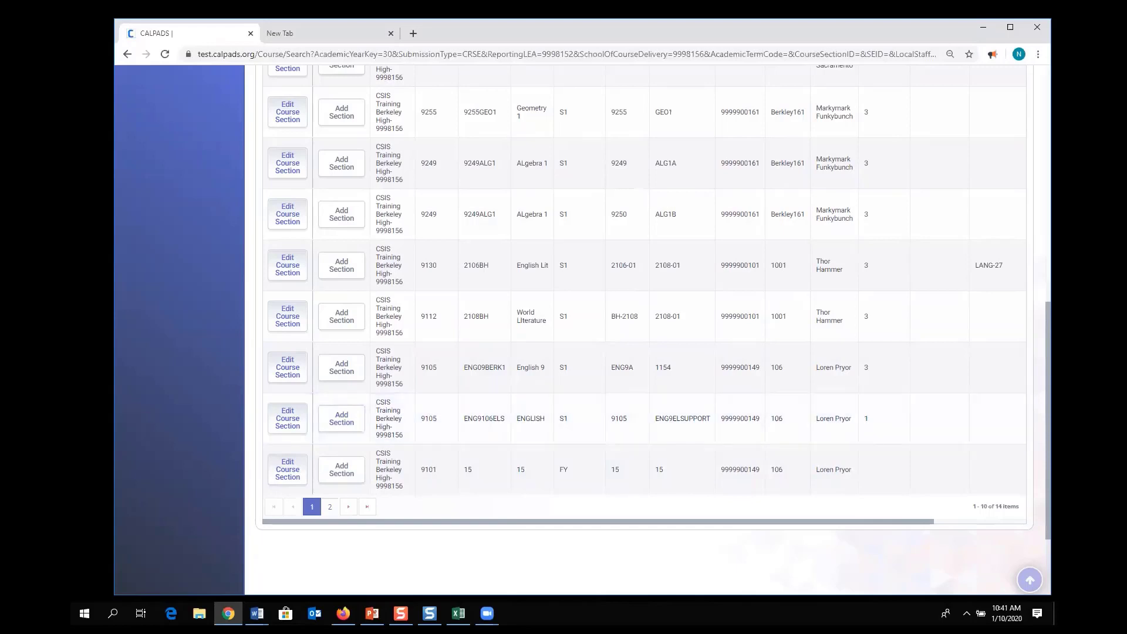
click(329, 508)
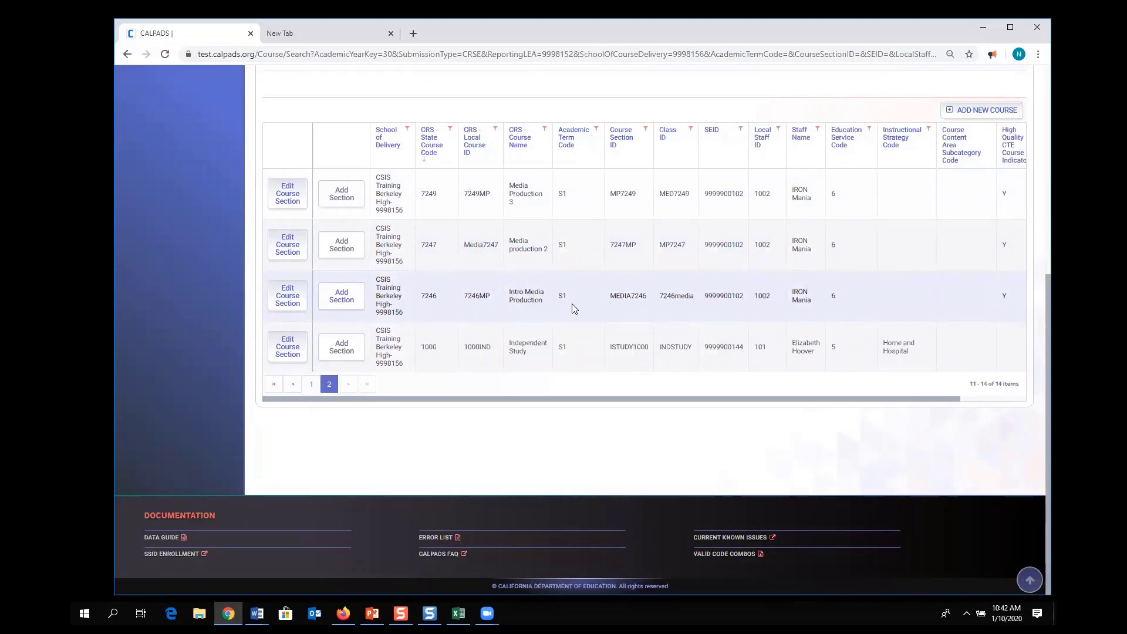
Open the Intro Media Production course section for editing and review its CTE Course Provider Code and High Quality CTE Course Indicator
click(288, 301)
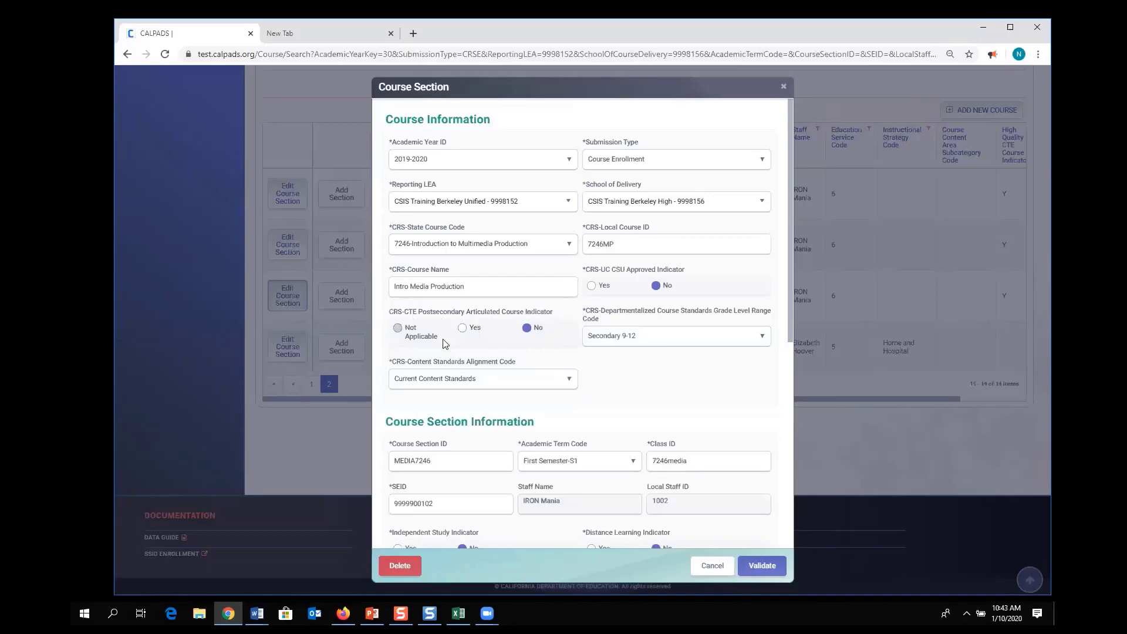
scroll(555, 390, down, 2)
scroll(552, 386, down, 4)
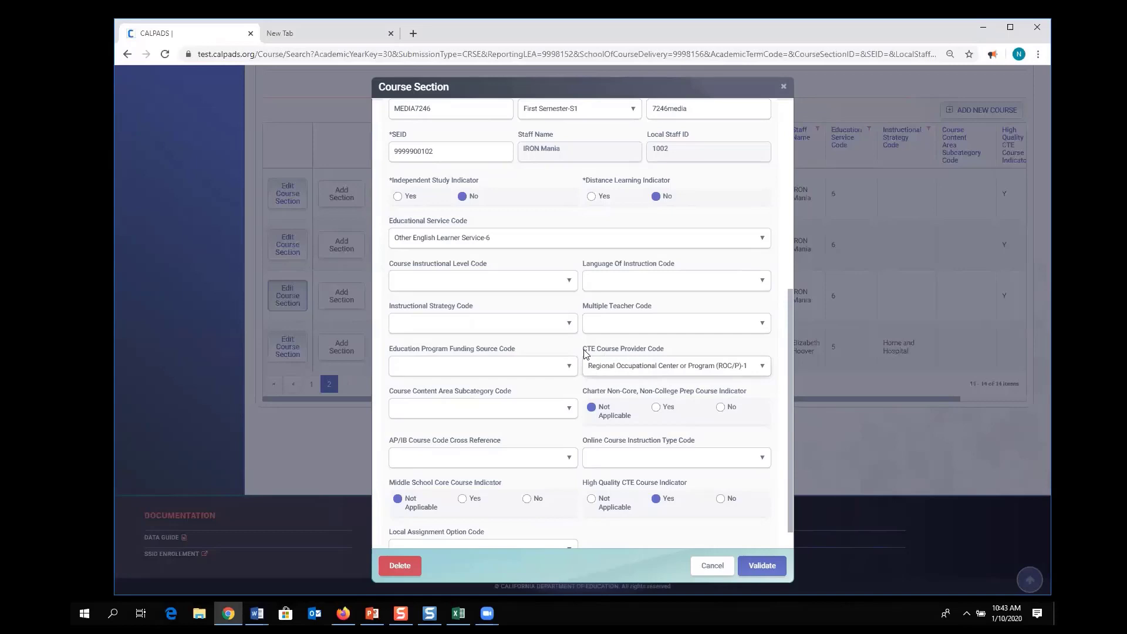
scroll(584, 353, down, 1)
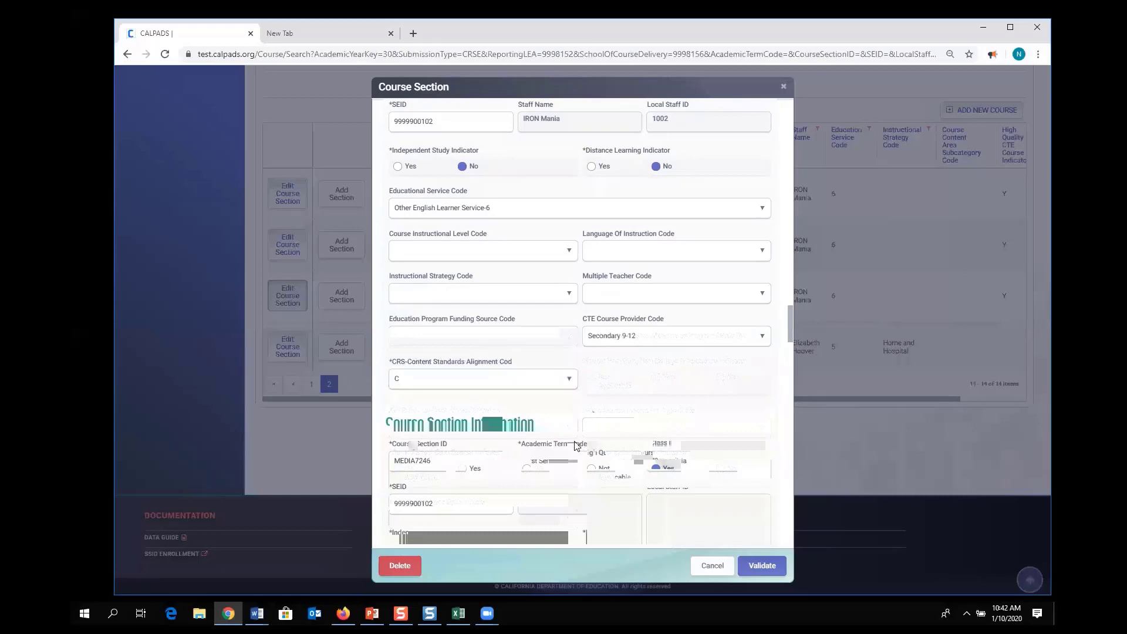
View the CRS-Content Standards Alignment Code options for Intro Media Production, keeping Current Content Standards
scroll(574, 443, up, 1)
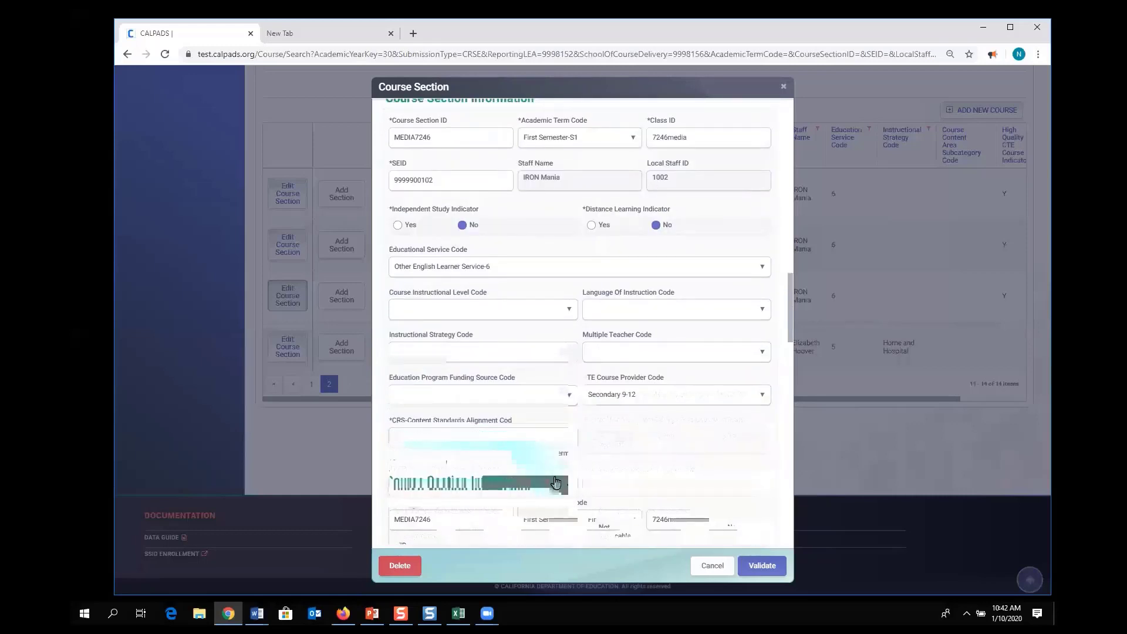
scroll(552, 467, up, 2)
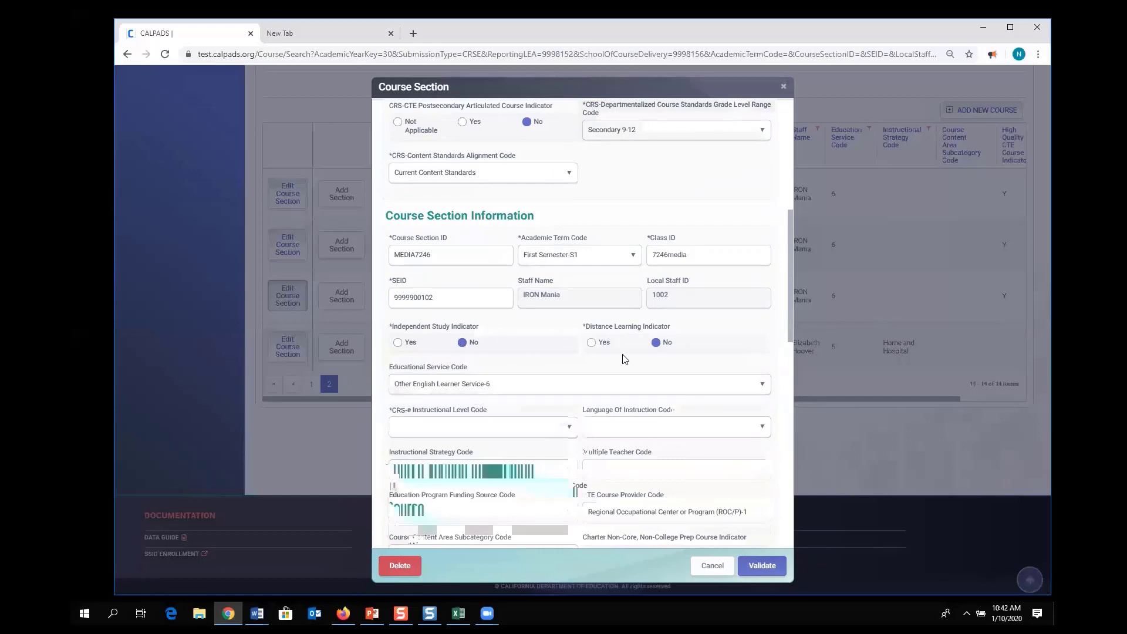
scroll(560, 364, up, 2)
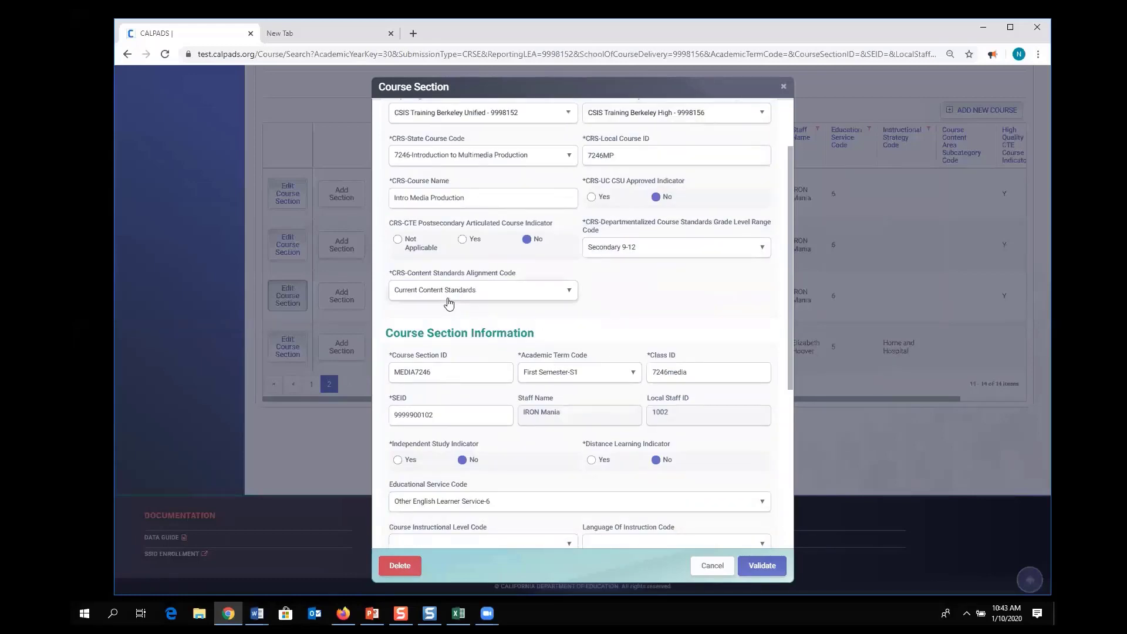
click(523, 295)
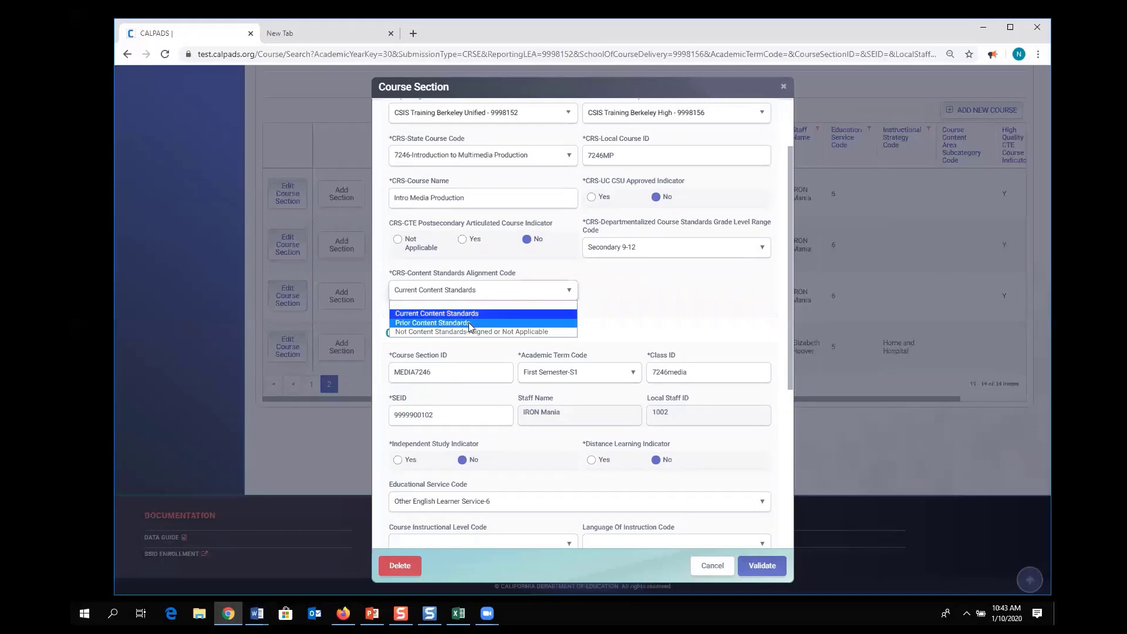
click(612, 329)
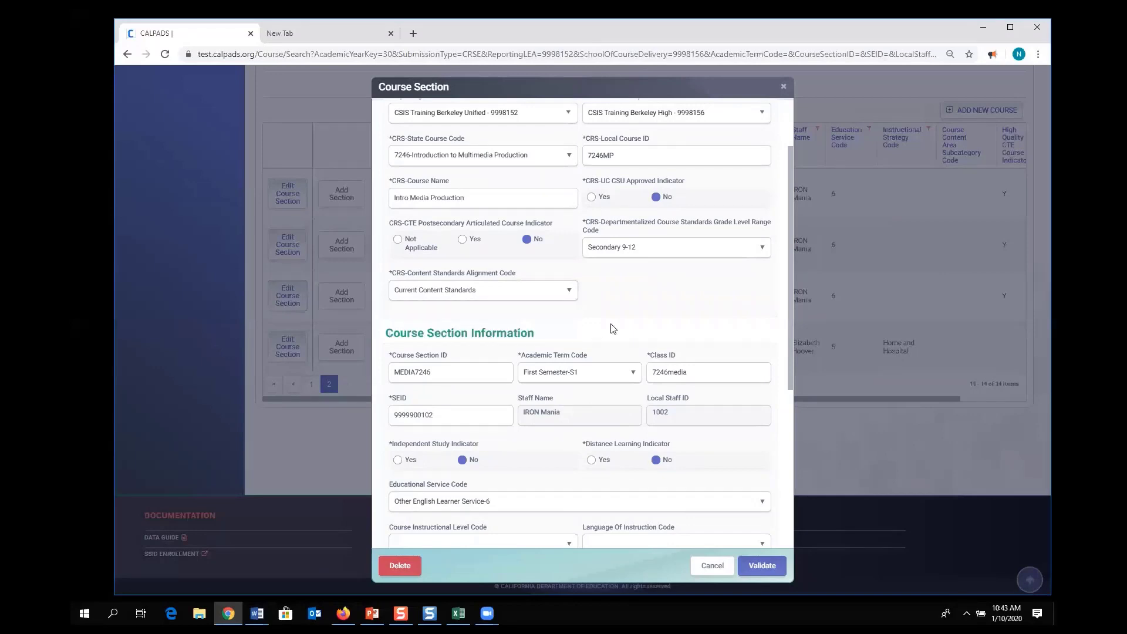
View the CRS-Departmentalized Course Standards Grade Level Range Code options for Intro Media Production, keeping Secondary 9-12
scroll(633, 327, up, 2)
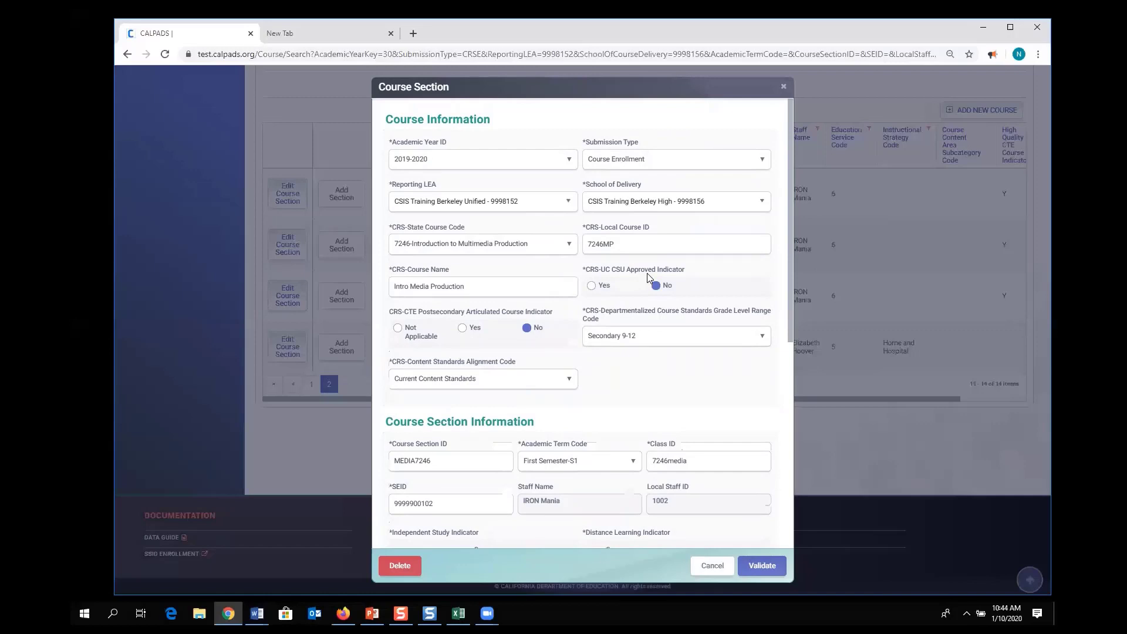
click(652, 337)
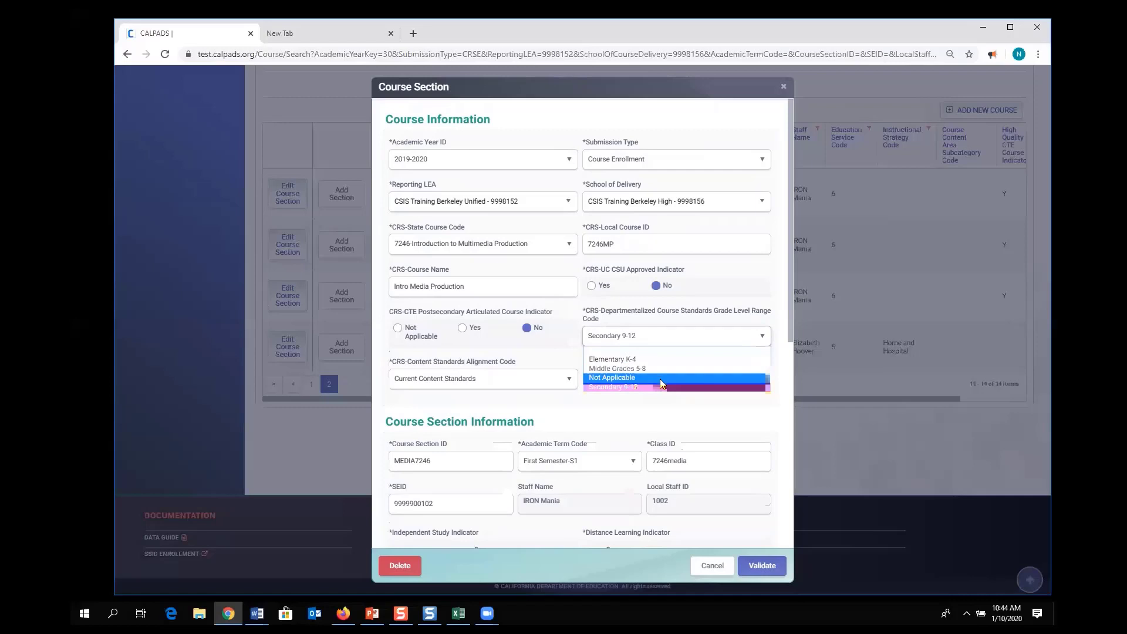
click(640, 420)
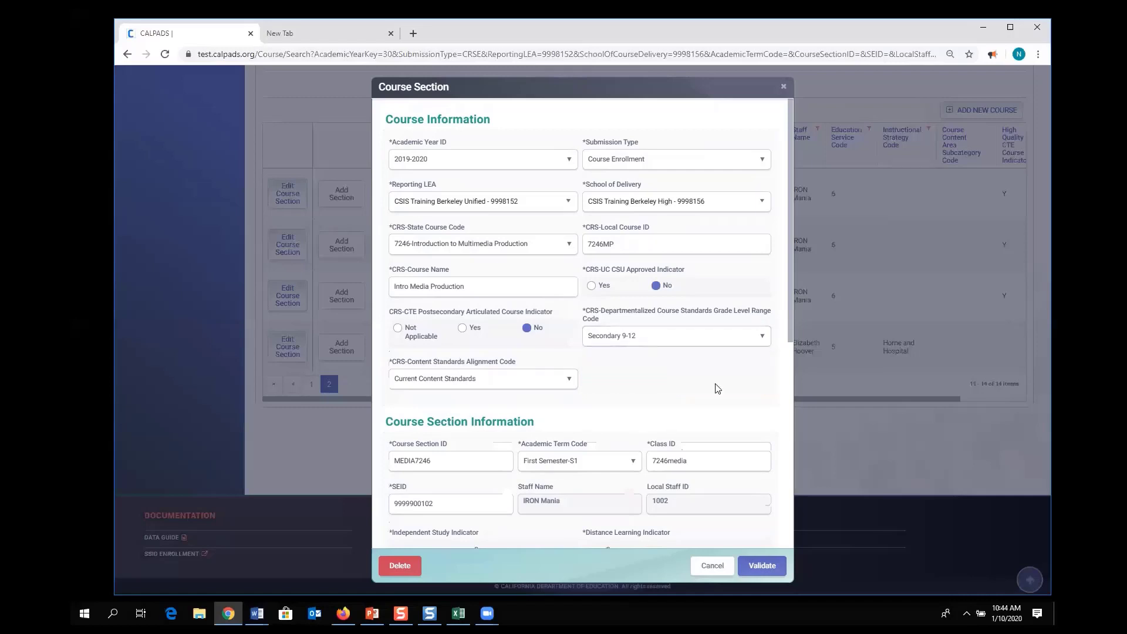
Close the Intro Media Production course section without changes and return to page 1 of the course section list
click(782, 87)
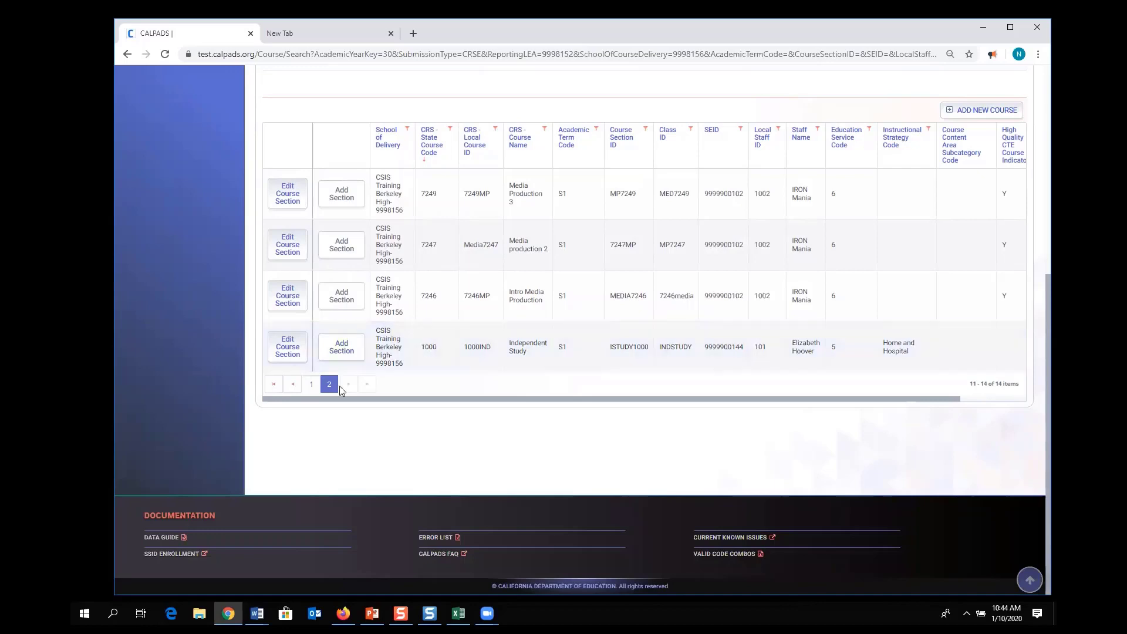
click(311, 387)
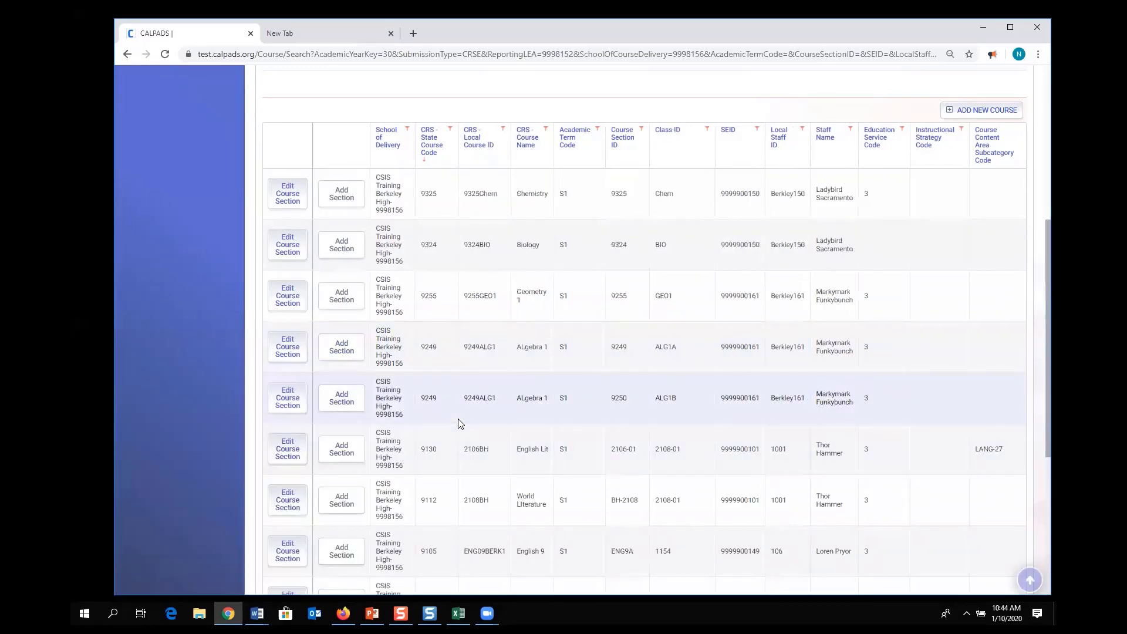
Examine the page 1 course sections, from Chemistry down to the English courses, for their state course codes, local course IDs and subcategory codes
scroll(459, 423, down, 4)
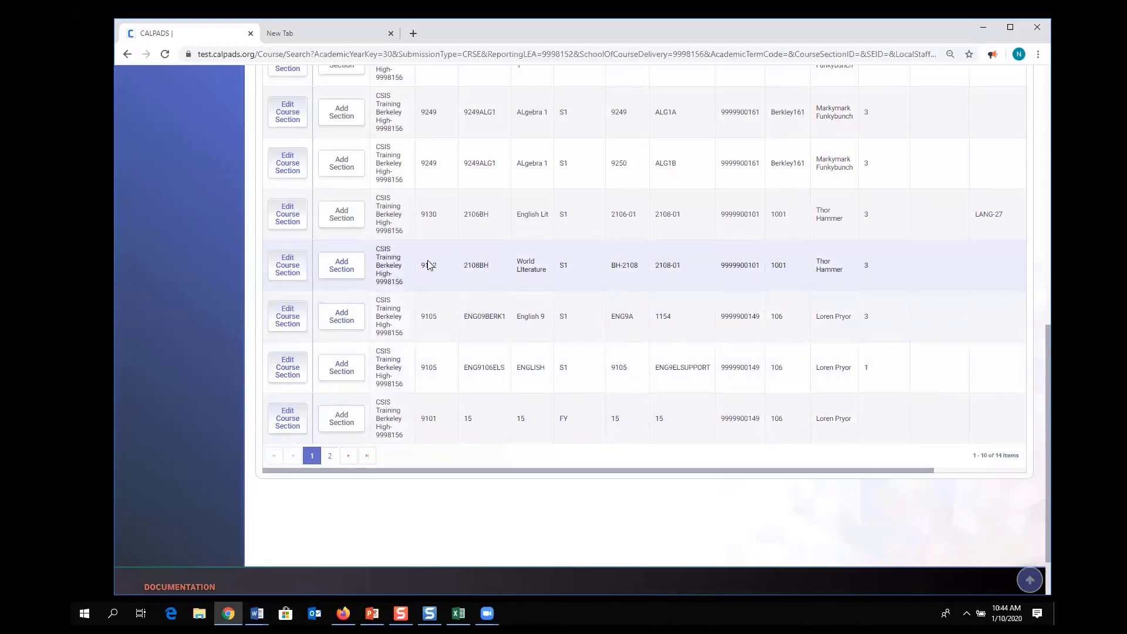
scroll(428, 287, up, 1)
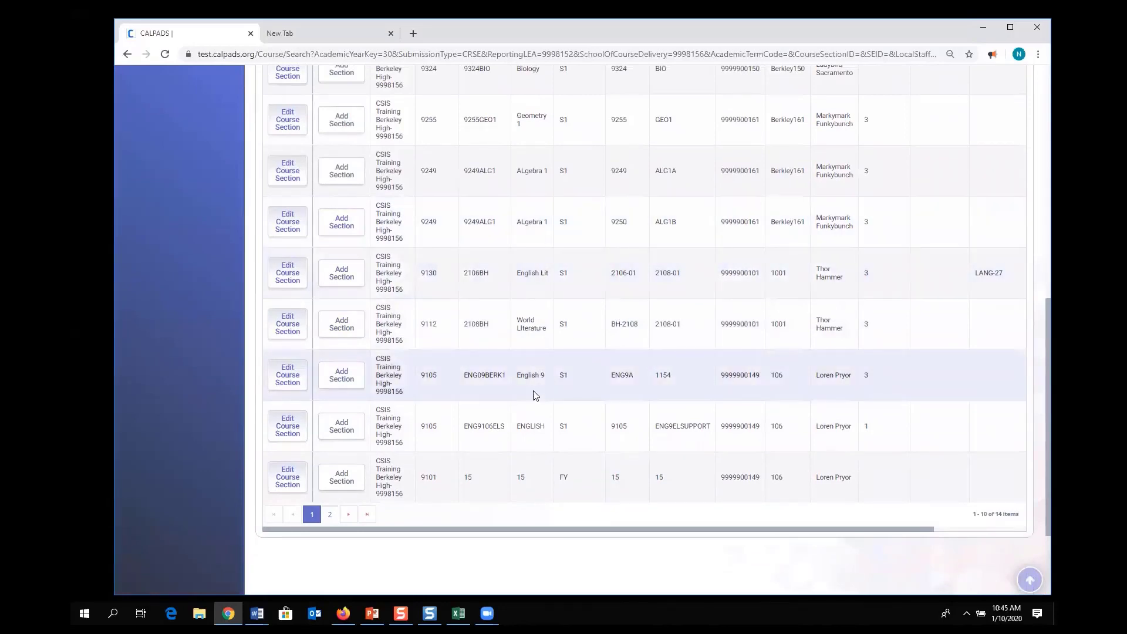
scroll(533, 395, up, 2)
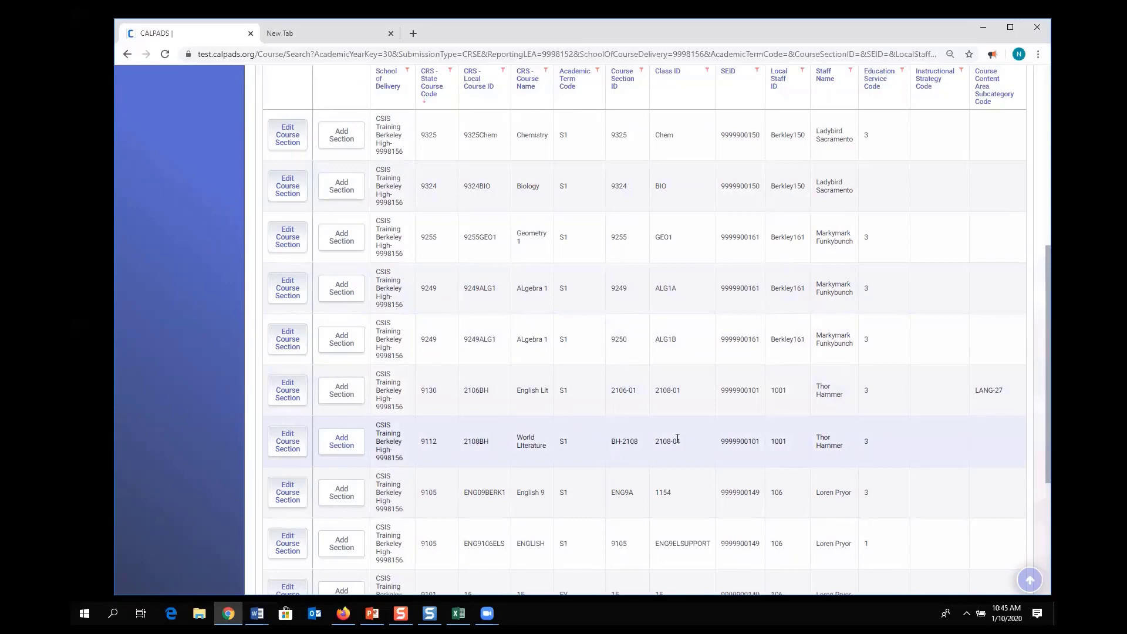
scroll(677, 439, down, 3)
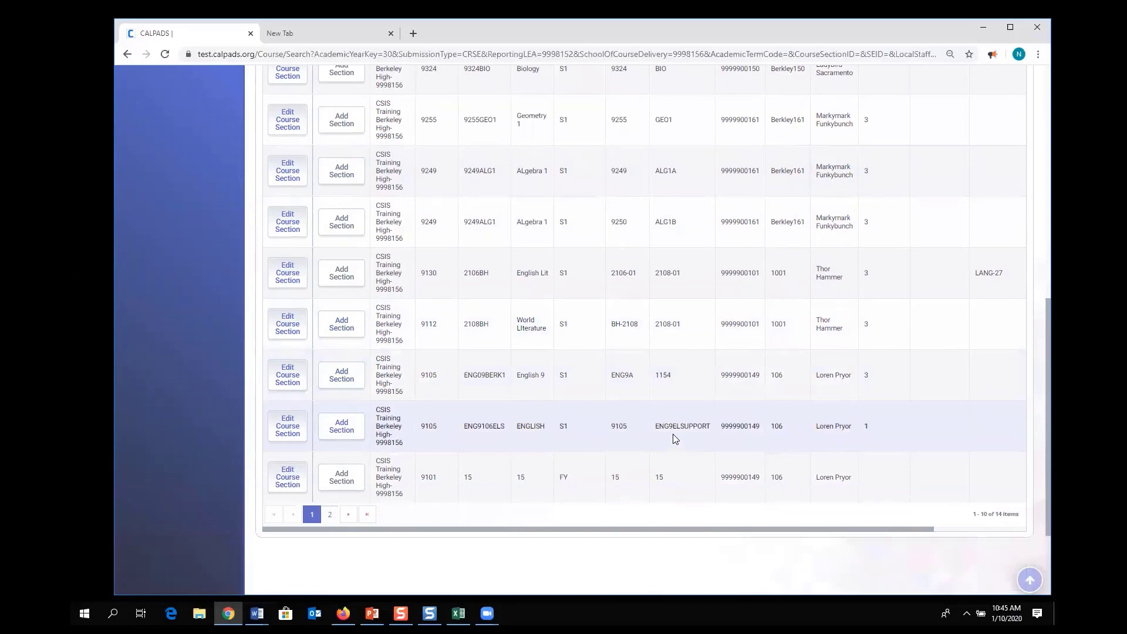
scroll(675, 439, down, 1)
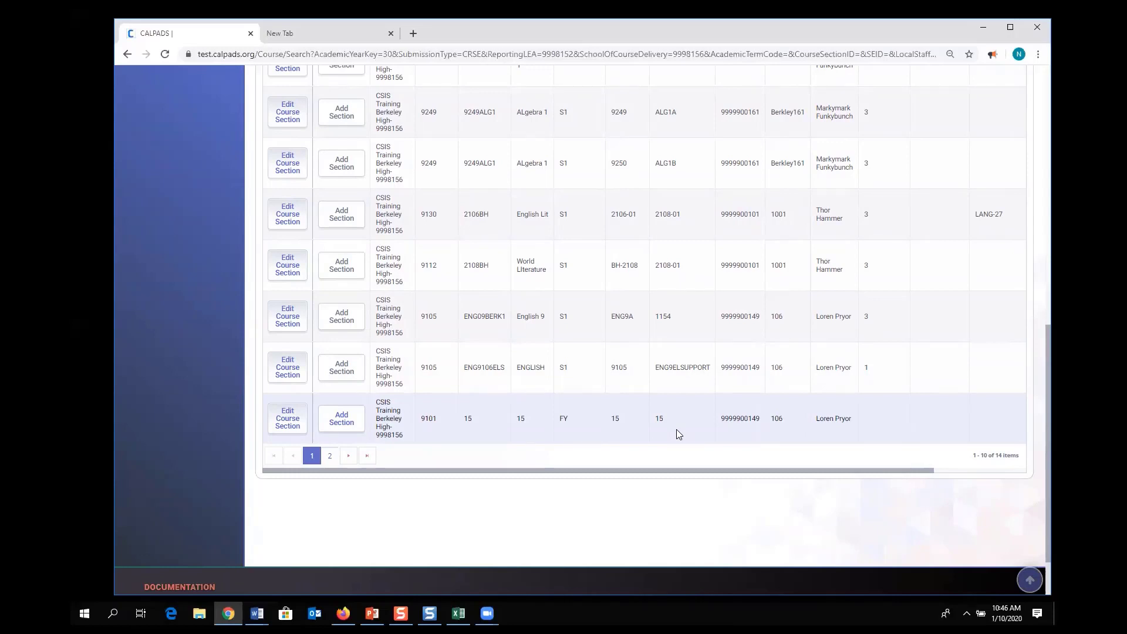
scroll(487, 432, up, 6)
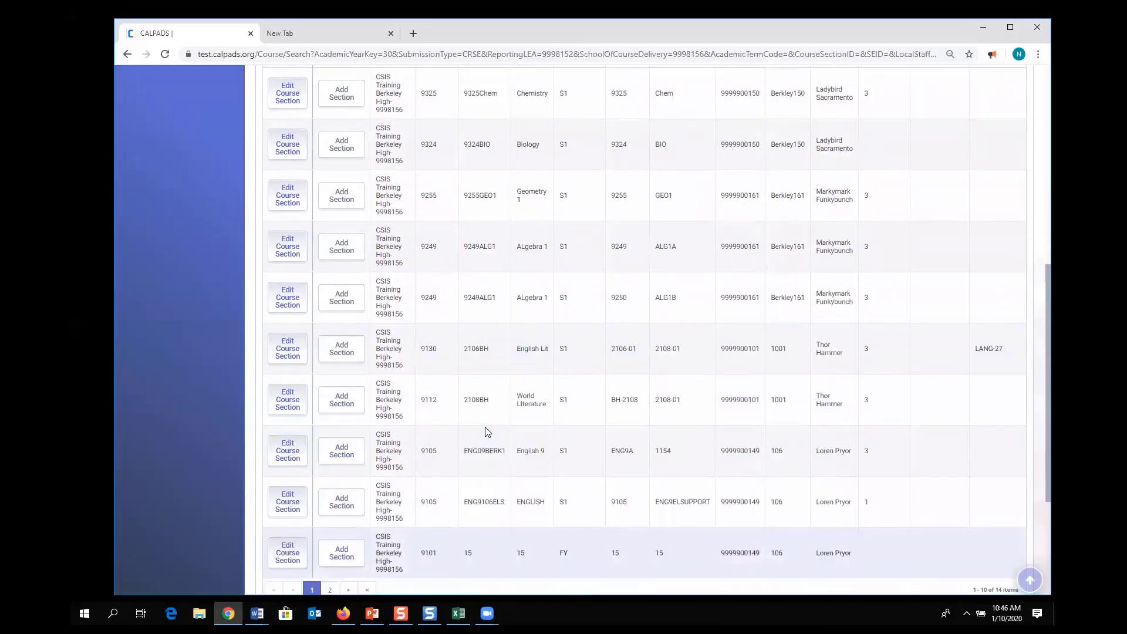
scroll(486, 432, up, 2)
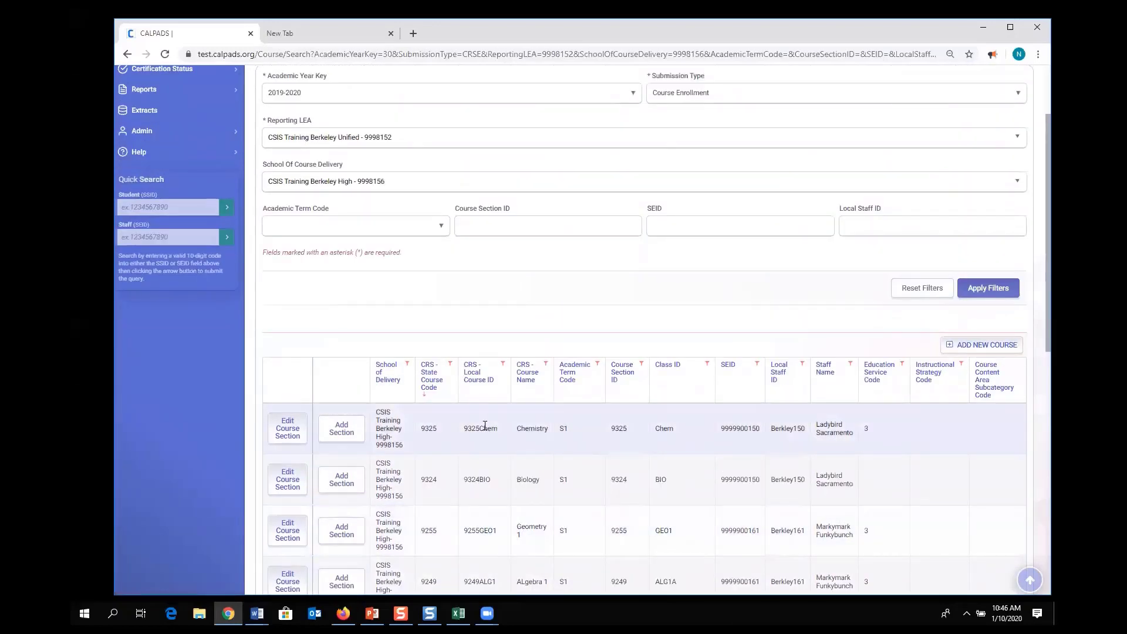
scroll(485, 425, up, 1)
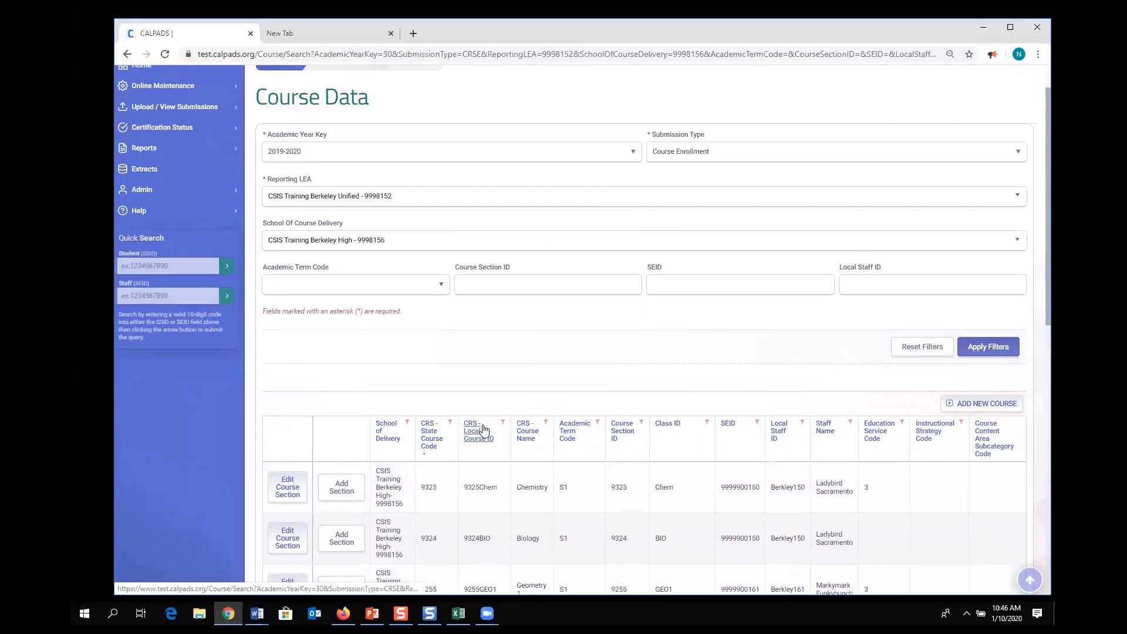